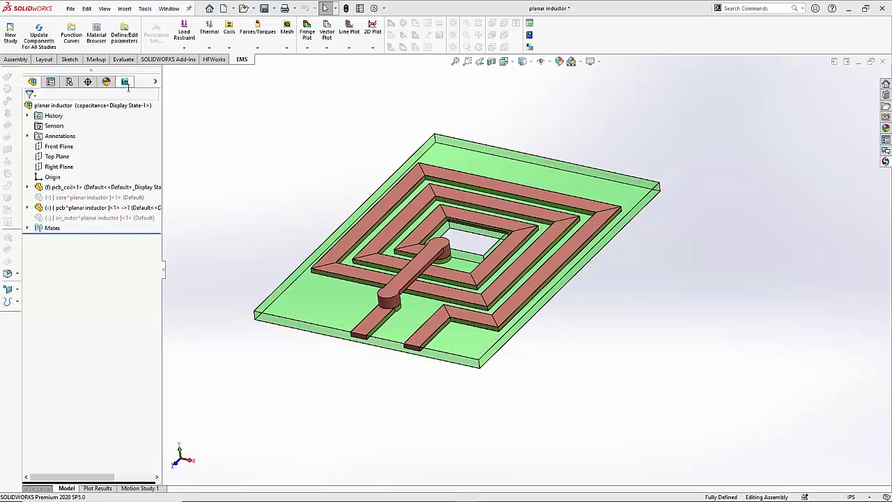
Expand EMS Study 2 and inspect the Copper coil and Duroid 5880 pcb materials
click(124, 82)
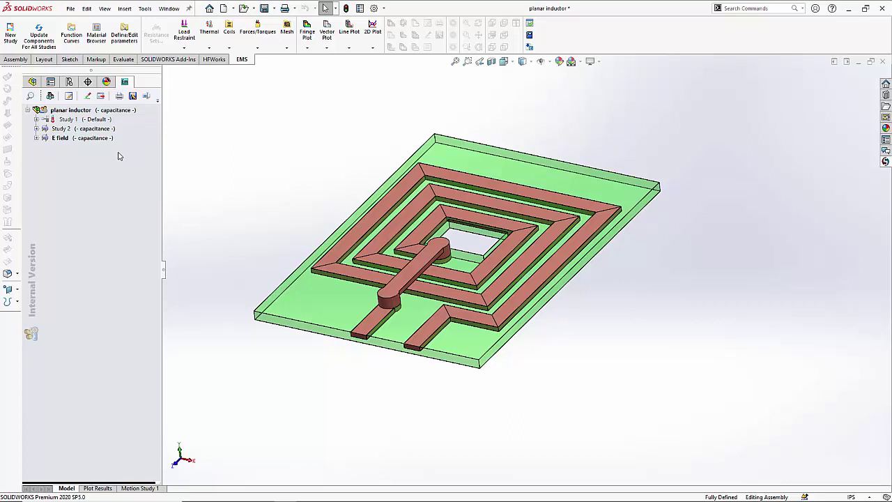
click(36, 129)
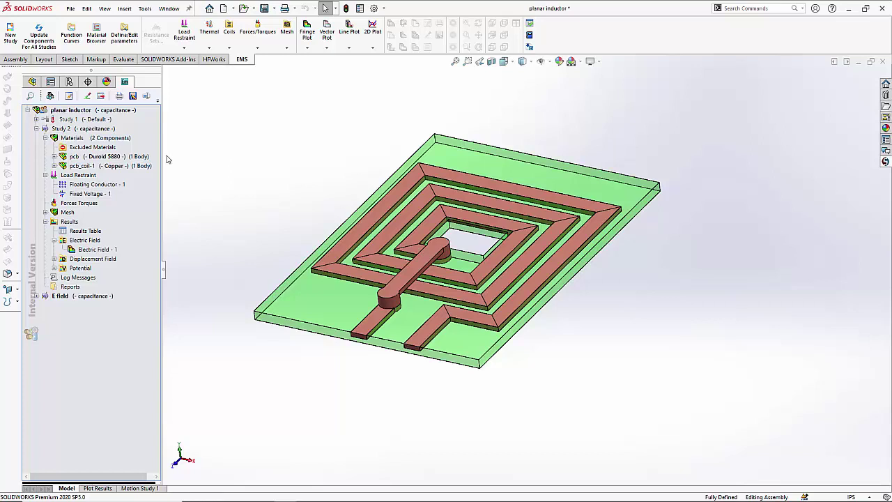
click(113, 165)
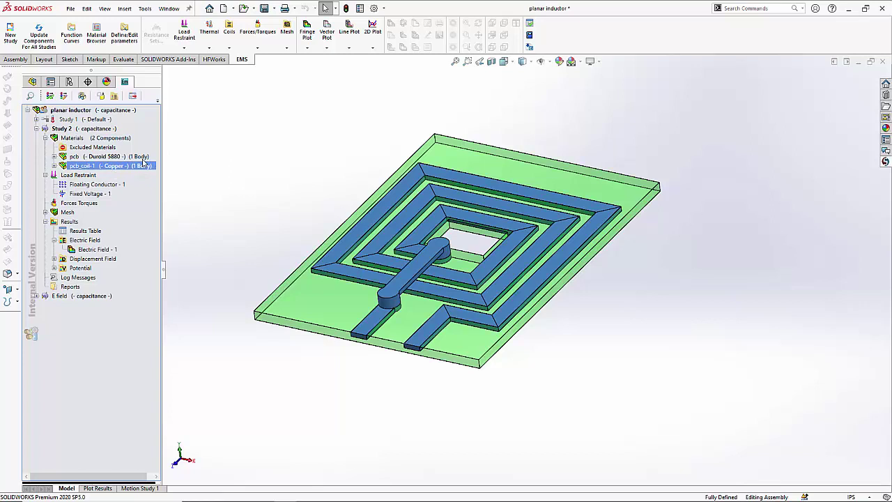
click(144, 158)
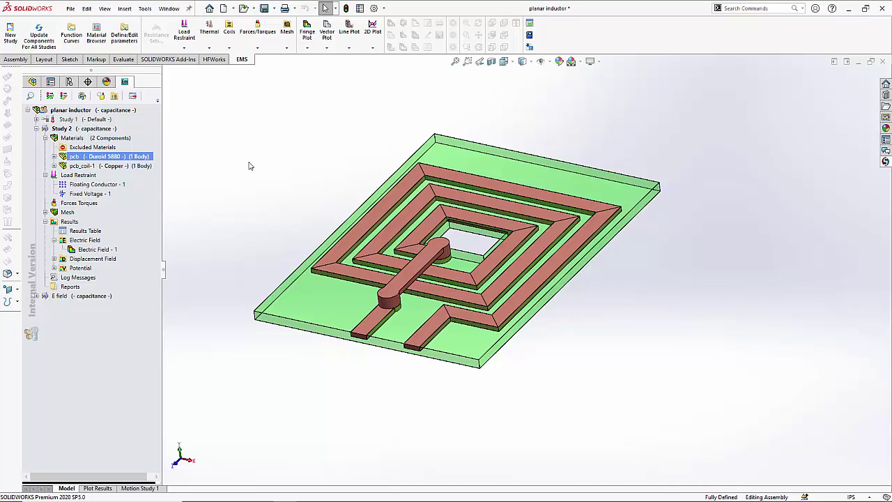
right_click(119, 189)
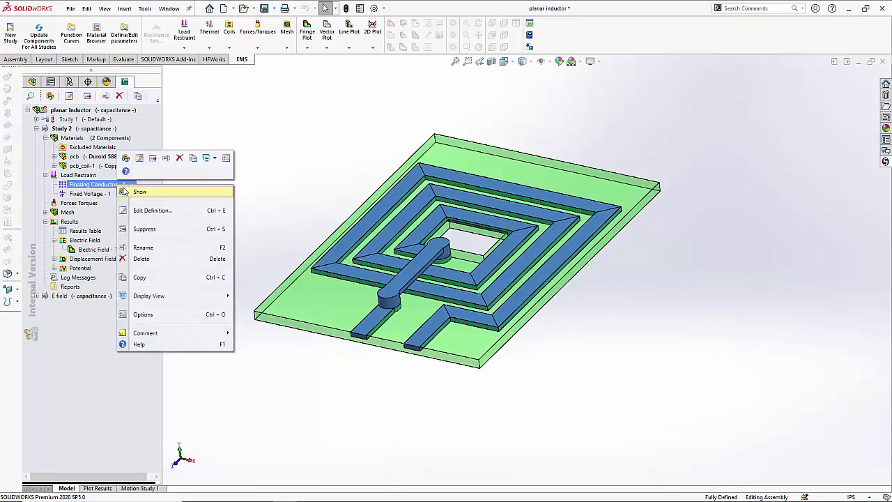
click(151, 210)
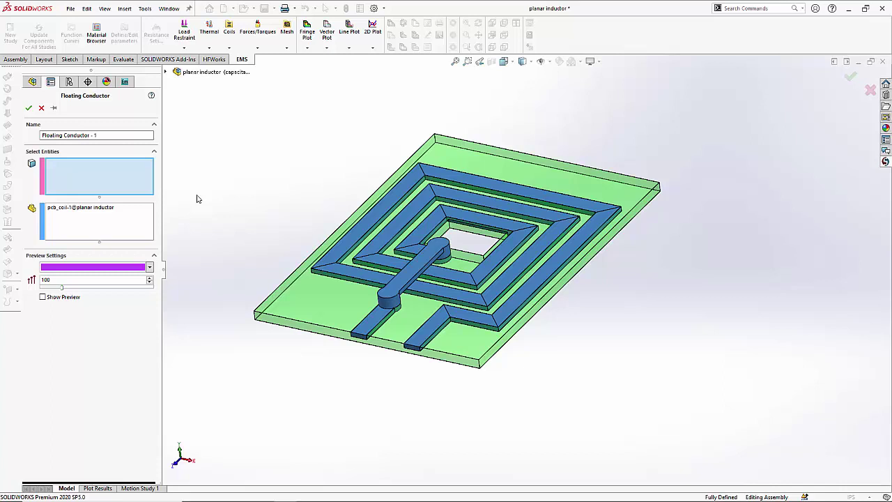
click(91, 207)
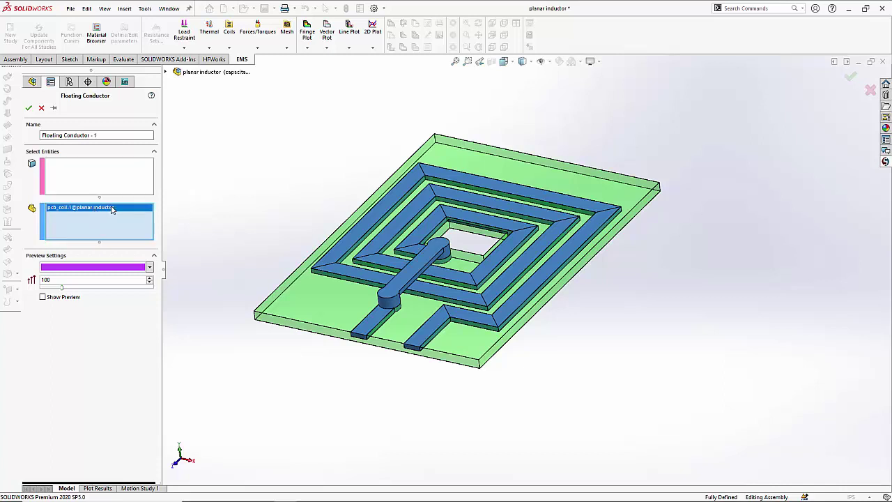
click(29, 107)
right_click(94, 194)
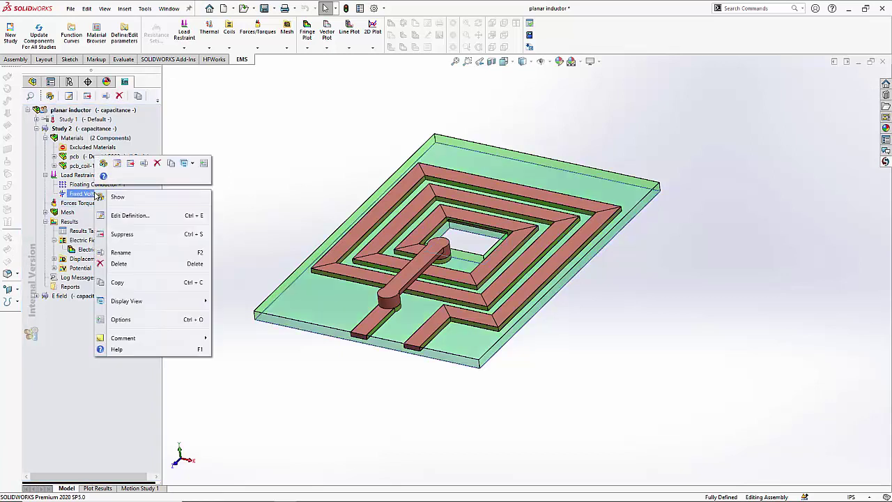
click(120, 215)
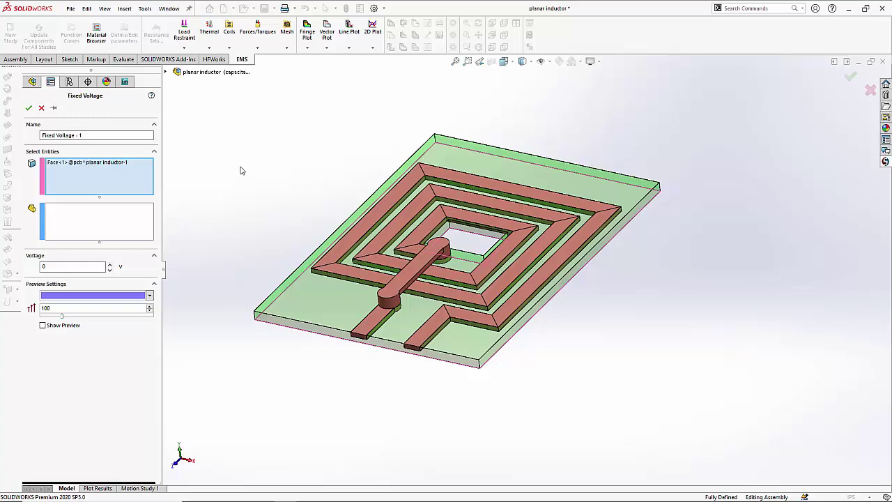
click(42, 109)
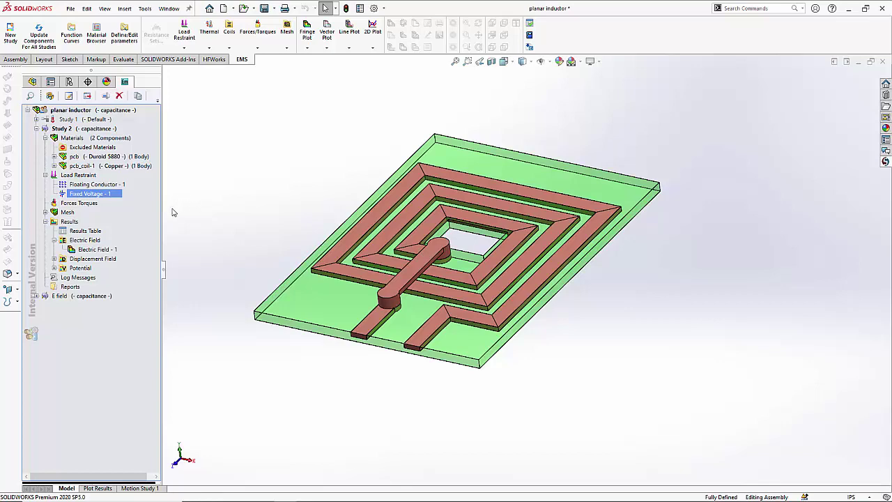
click(103, 232)
double_click(101, 235)
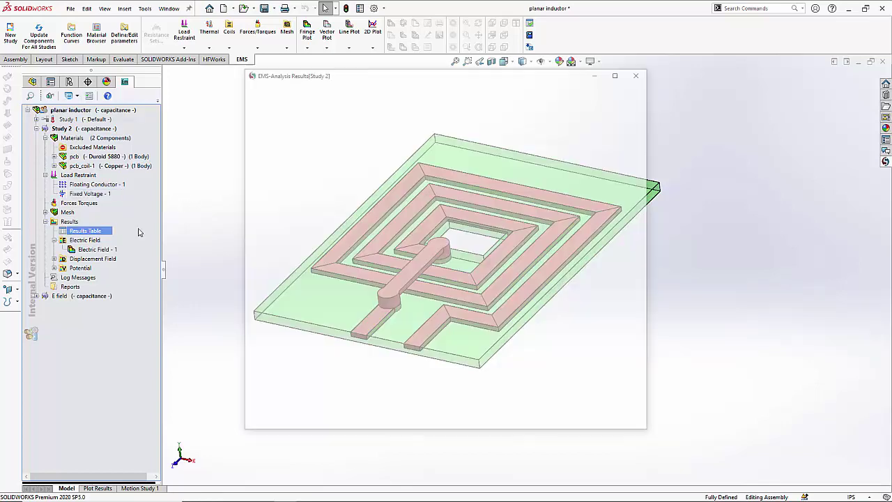
drag(259, 77, 116, 72)
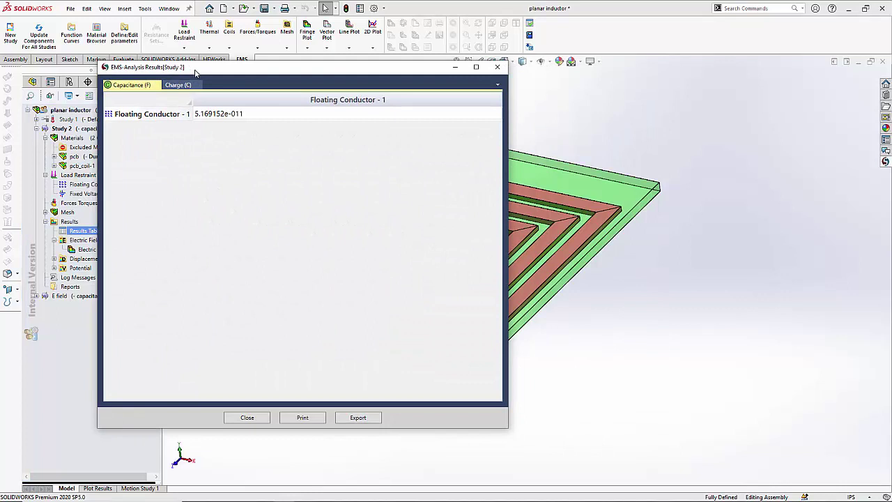
click(207, 120)
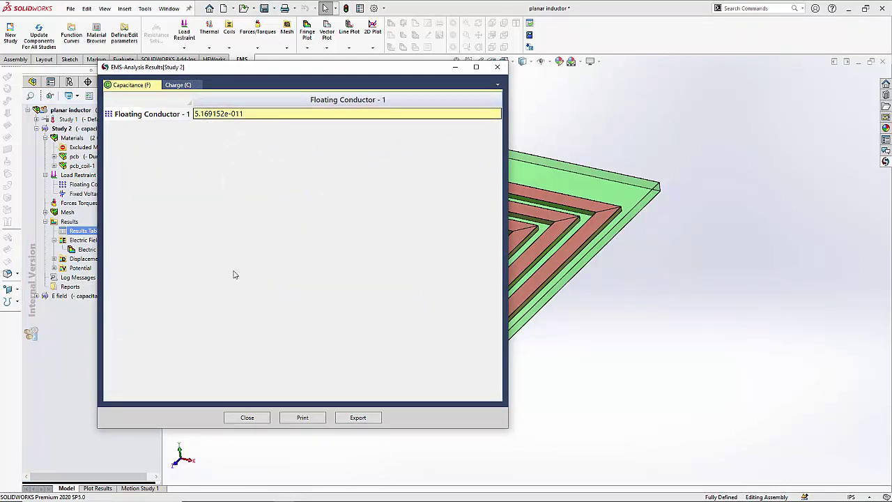
click(246, 419)
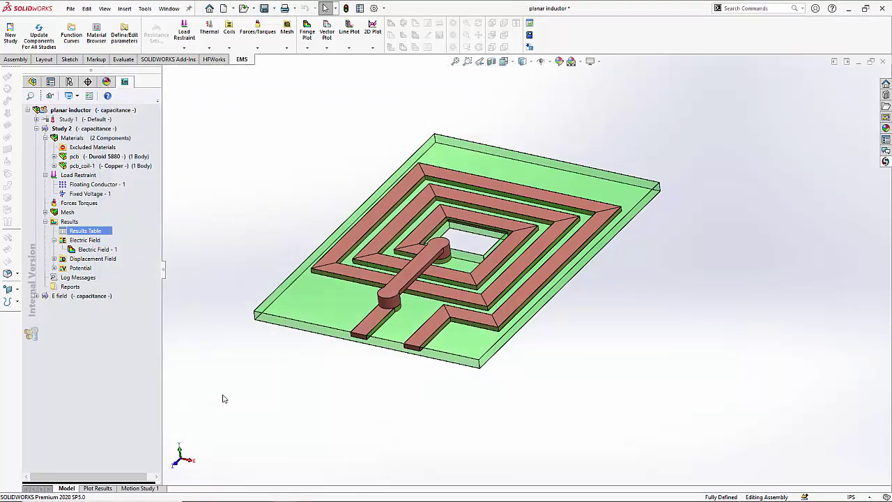
click(38, 297)
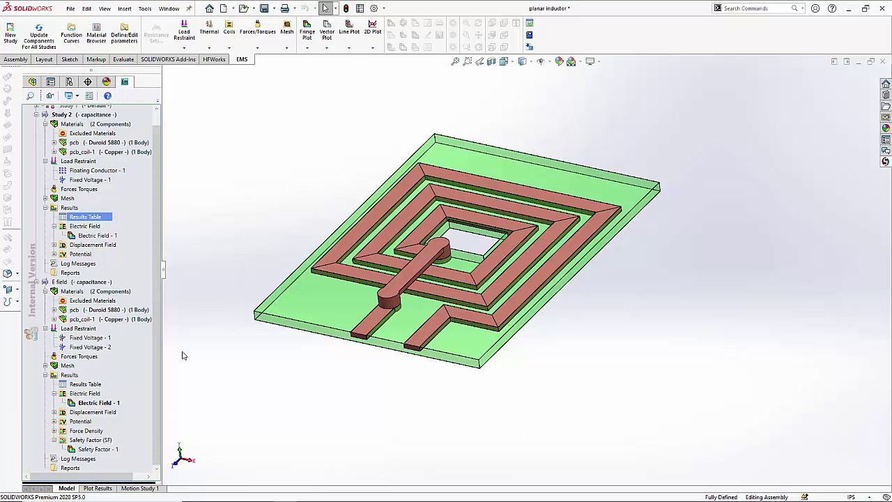
click(108, 347)
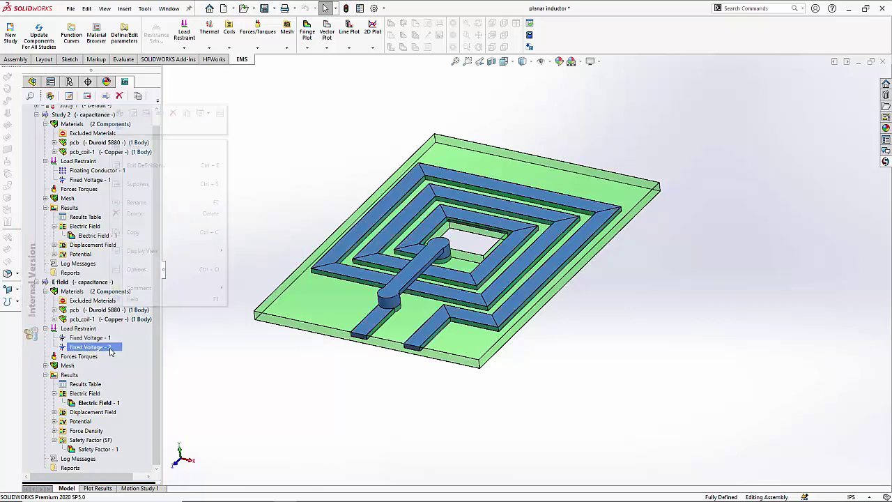
click(145, 166)
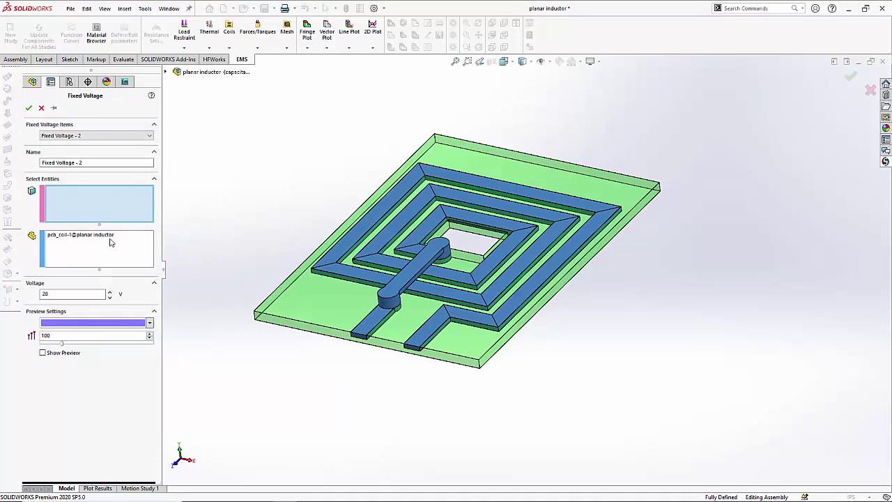
click(96, 236)
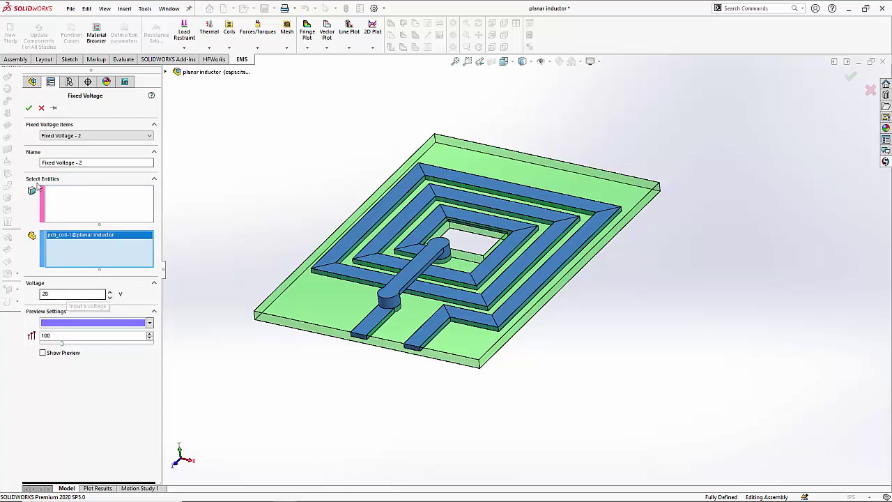
click(28, 107)
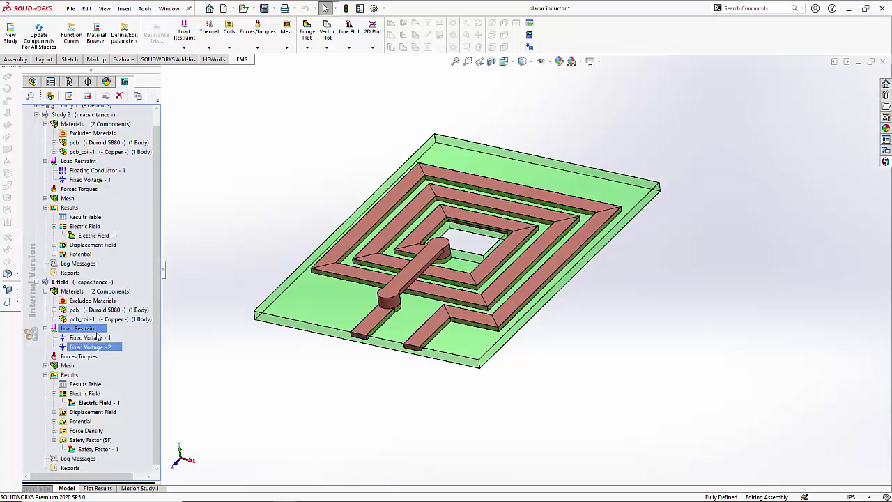
click(100, 339)
right_click(99, 340)
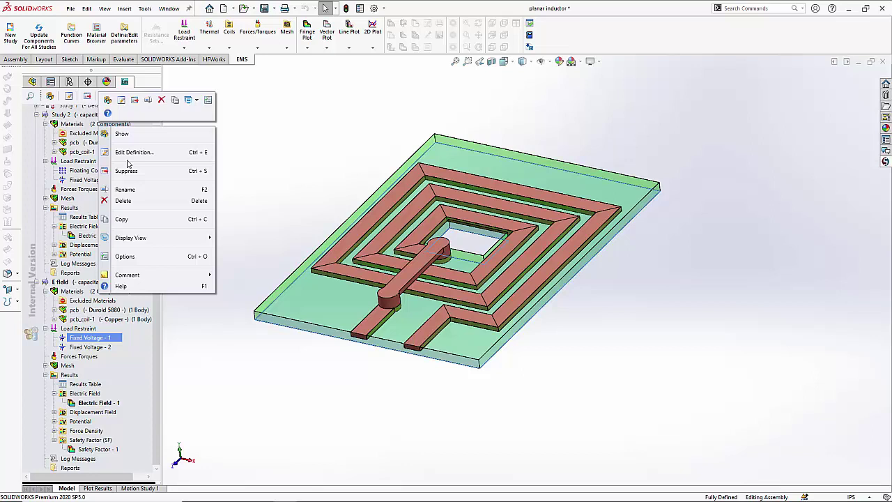
click(132, 152)
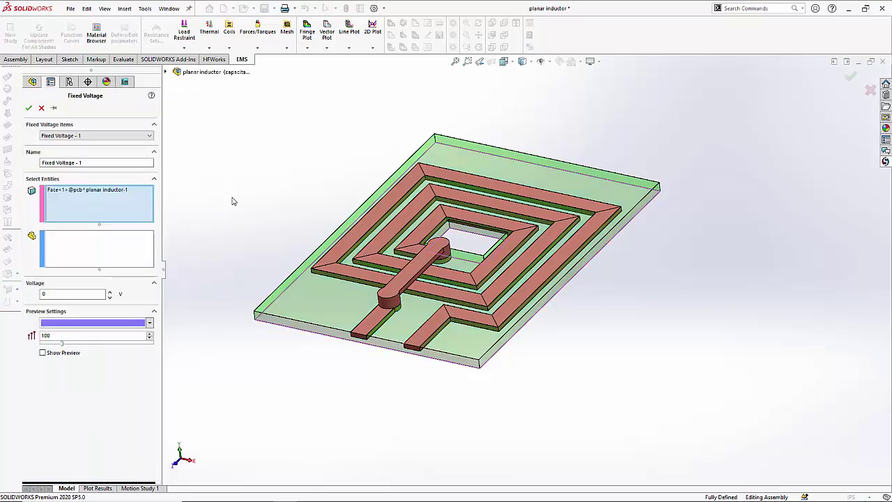
click(41, 107)
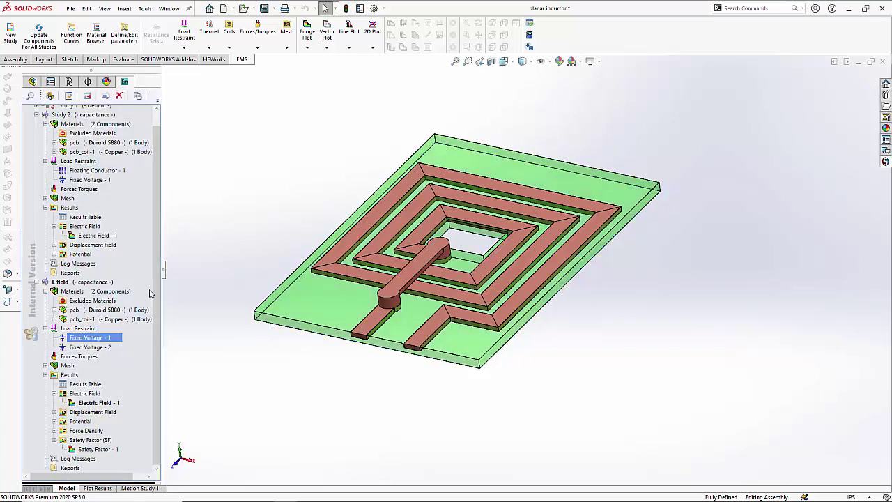
Show the Electric Field - 1 plot (0 to 3.442e+004 V/m) with its legend moved to lower right
click(101, 402)
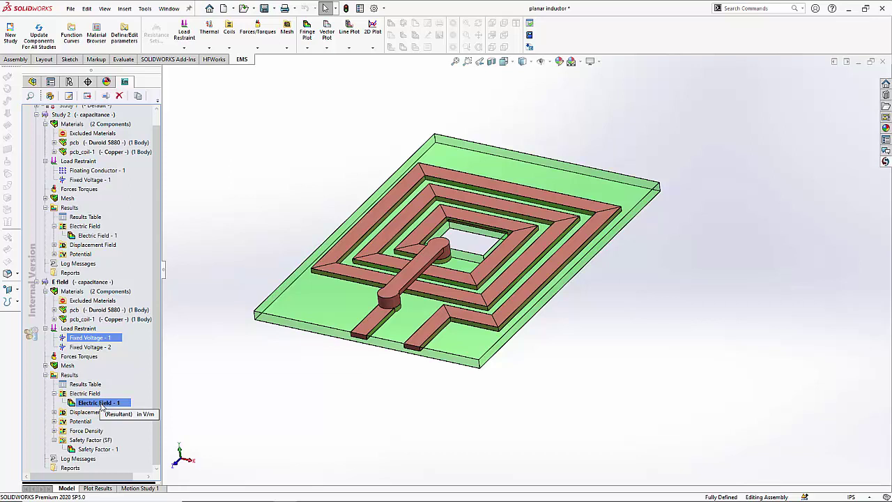
double_click(101, 403)
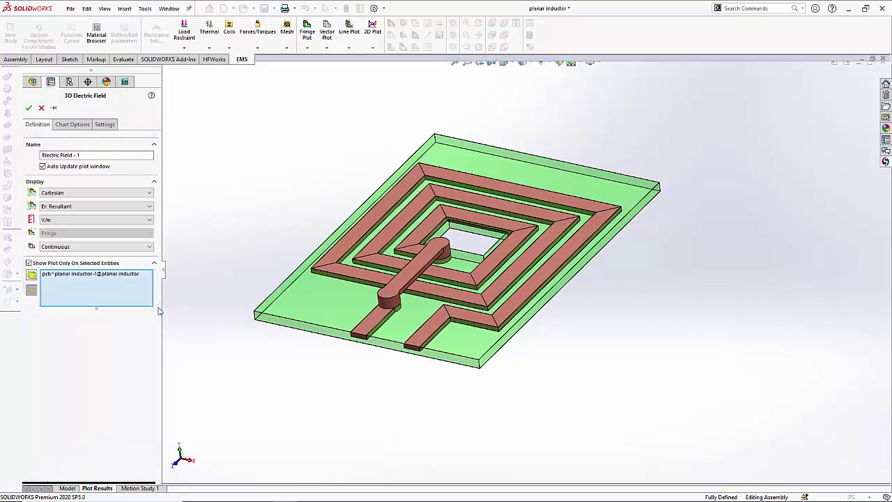
click(28, 108)
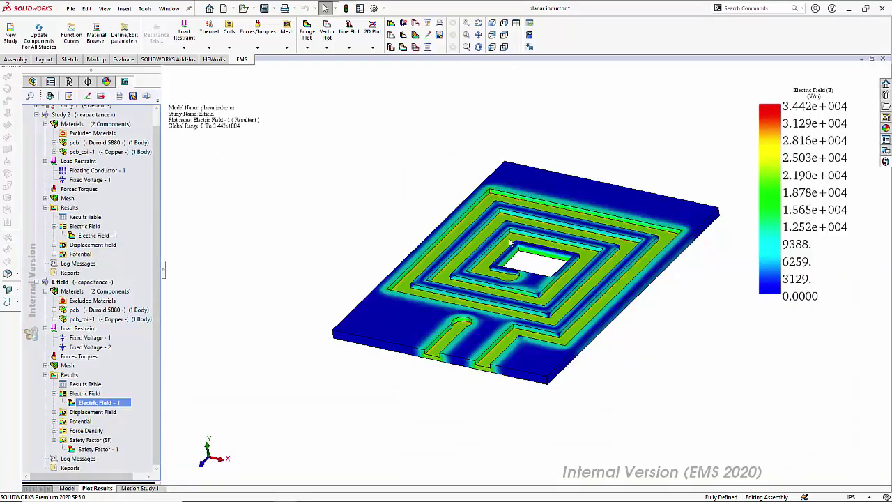
scroll(564, 273, down, 2)
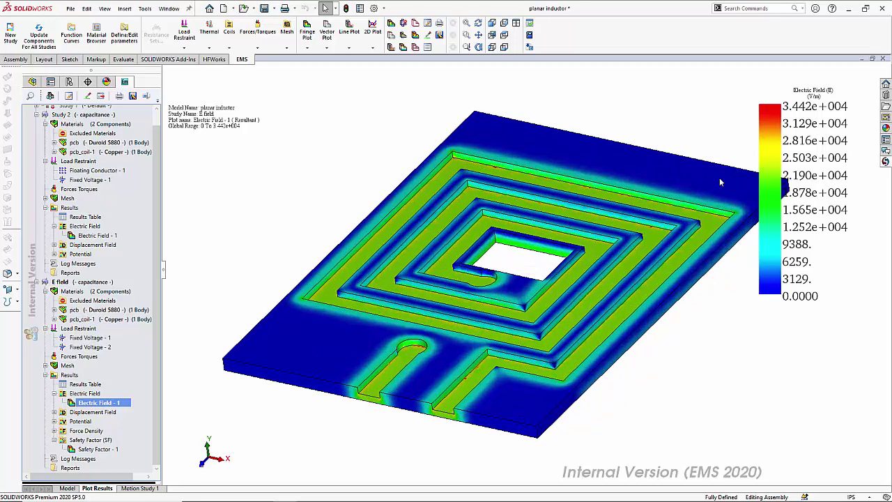
drag(806, 185, 820, 330)
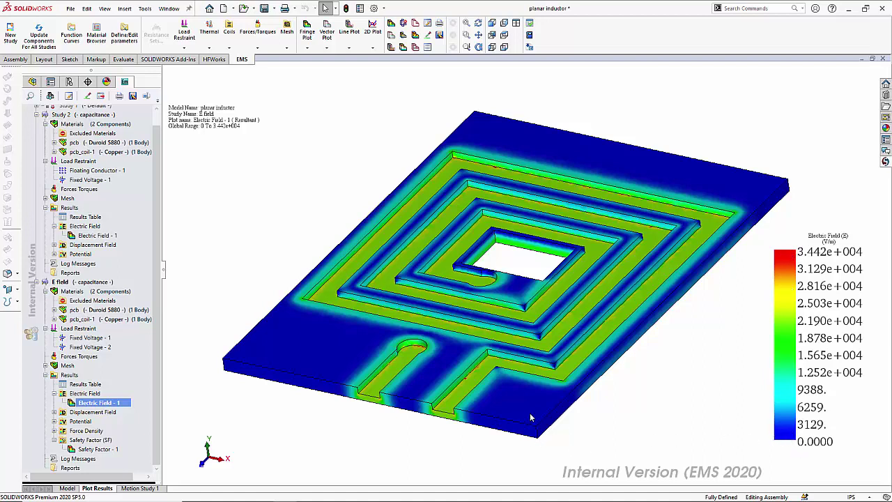
Turn on section clipping for the Electric Field - 1 plot
right_click(130, 402)
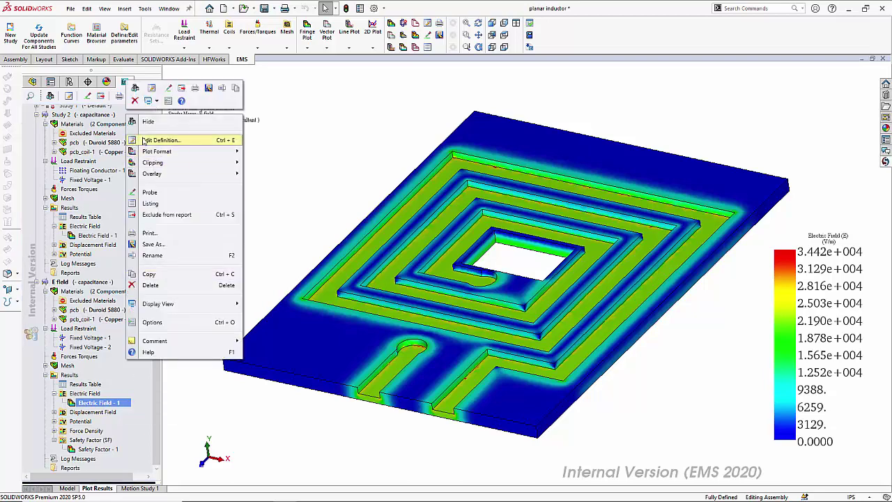
mouse_move(174, 163)
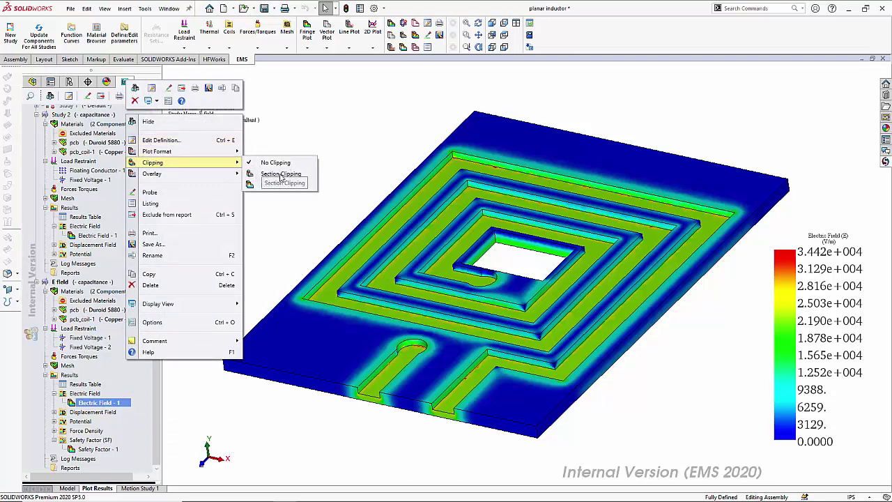
click(280, 177)
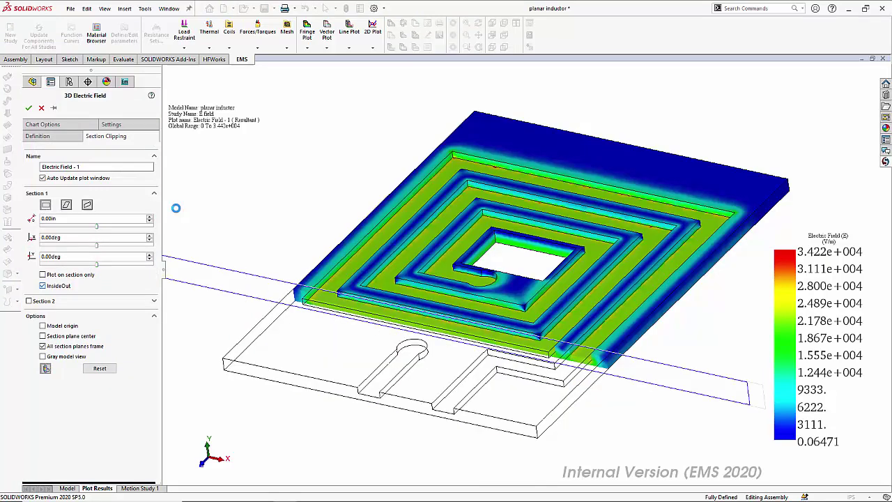
Rotate the model and move the section plane to -0.64411615in through the coil turns
right_click(223, 209)
click(246, 240)
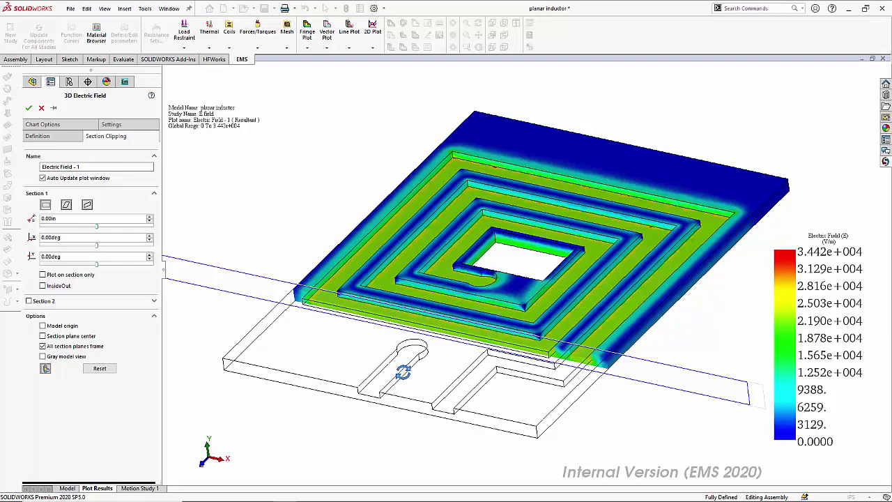
mouse_move(414, 366)
mouse_down()
mouse_move(440, 345)
mouse_move(468, 365)
mouse_move(443, 369)
mouse_up()
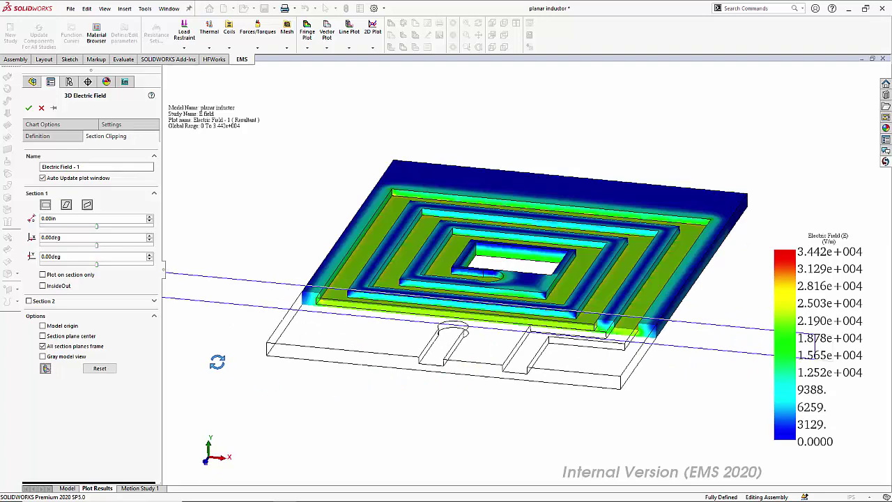
drag(230, 295, 239, 295)
right_click(247, 235)
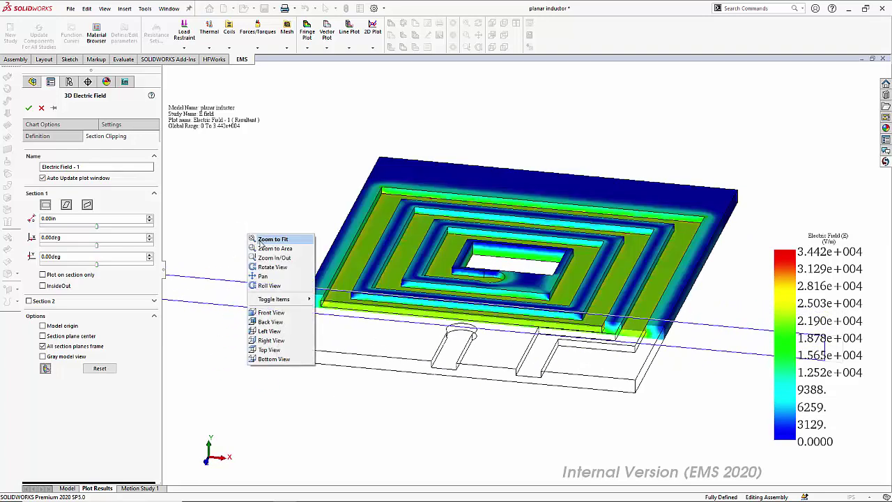
click(268, 267)
drag(251, 295, 329, 99)
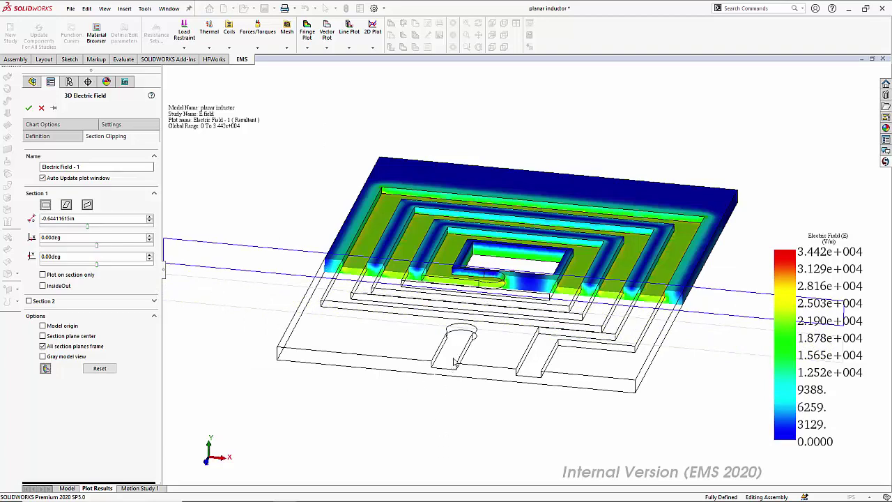
scroll(471, 283, down, 3)
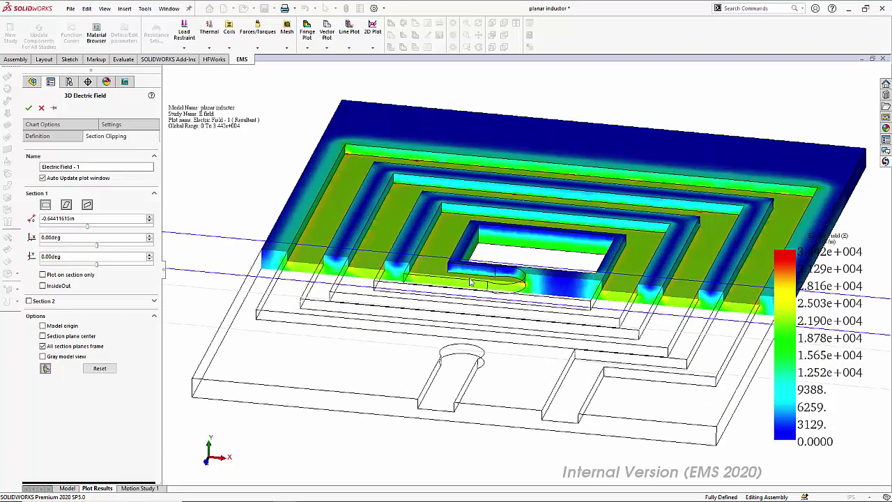
scroll(471, 283, down, 2)
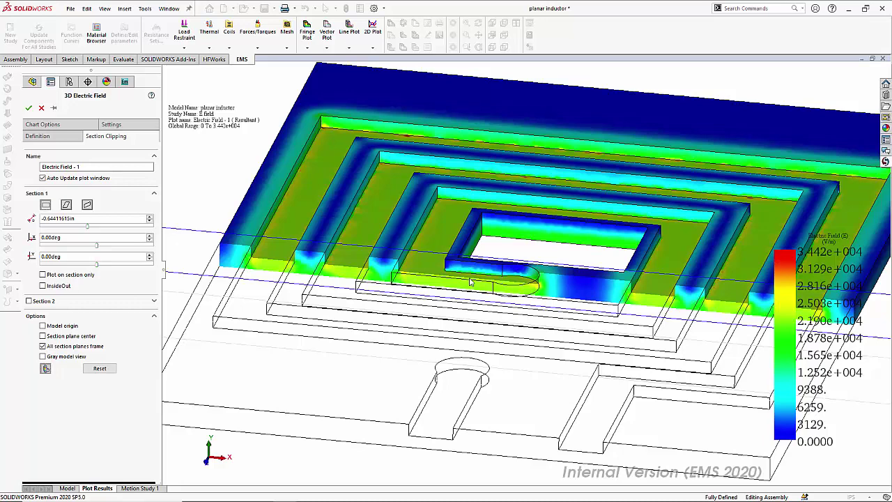
click(29, 107)
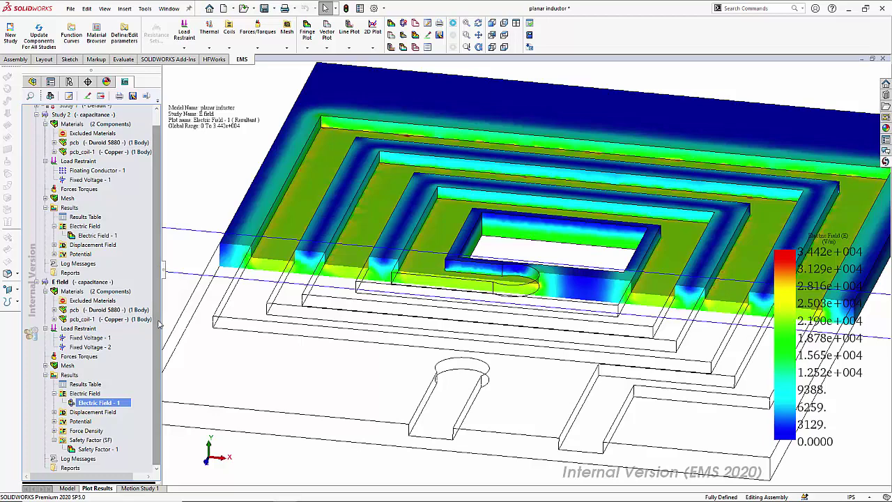
Display the Safety Factor - 1 plot, nearly 0 across the board on a 0–1 scale
click(115, 450)
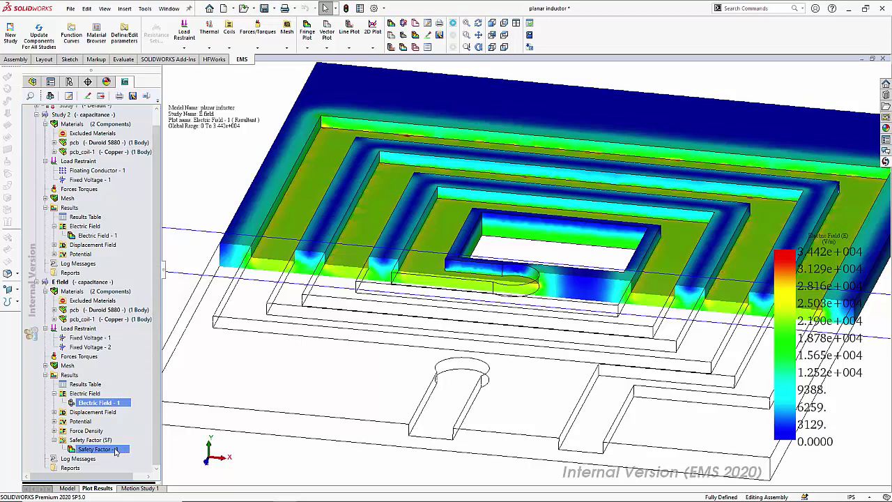
double_click(115, 450)
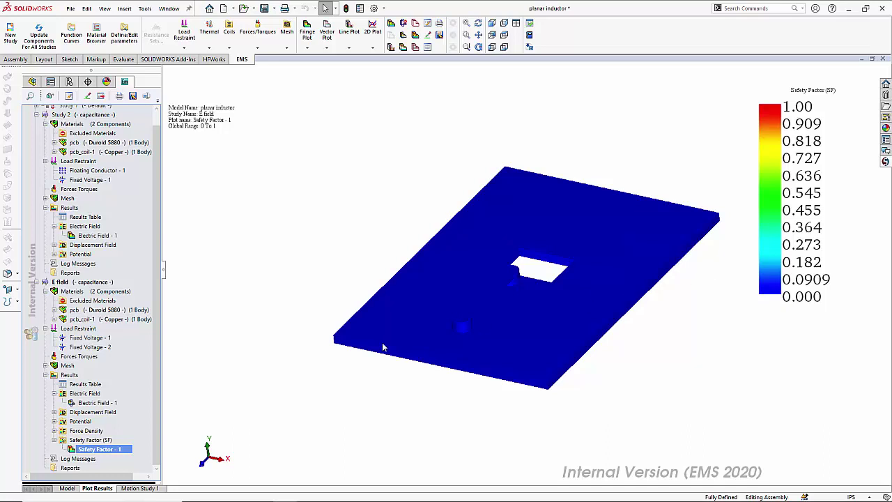
click(66, 488)
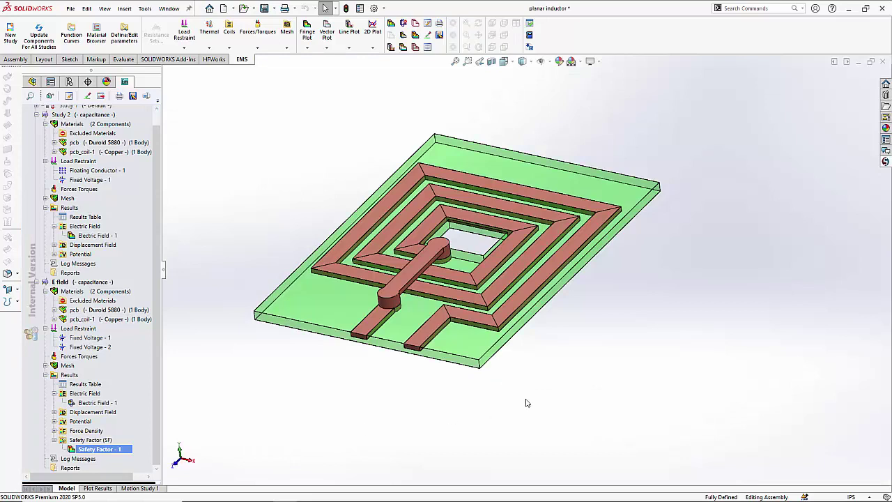